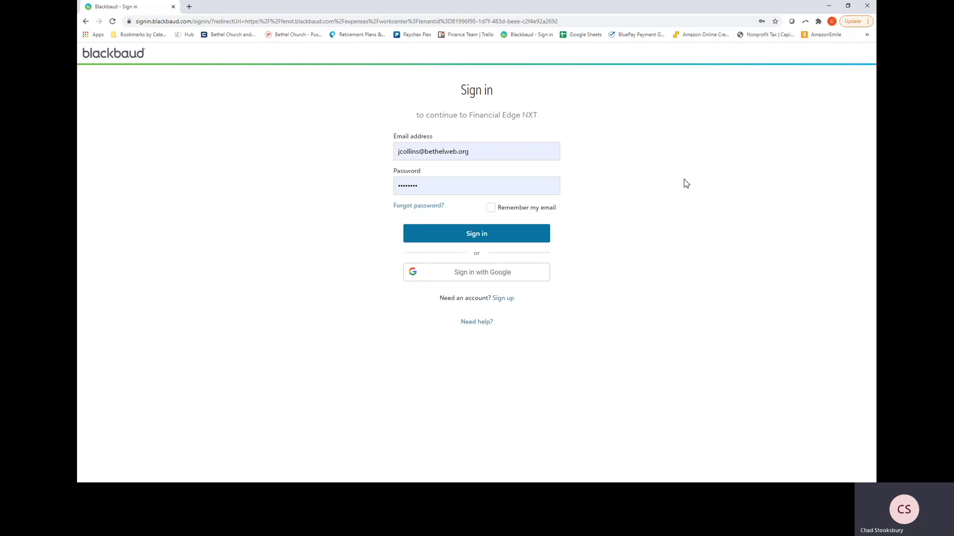
Sign in to Financial Edge NXT with the pre-filled credentials to reach Expense management.
{"action": "left_click", "coordinate": [486, 238]}
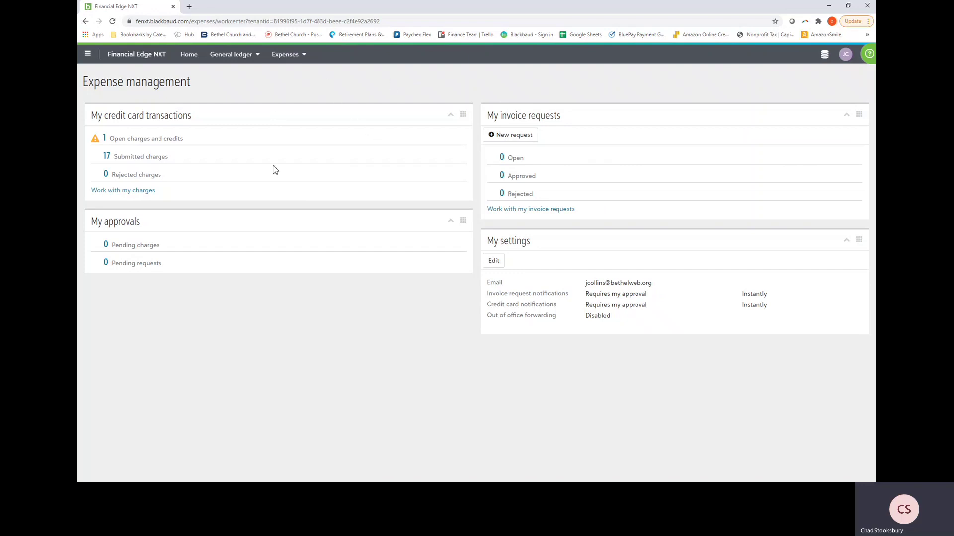
{"action": "left_click", "coordinate": [89, 54]}
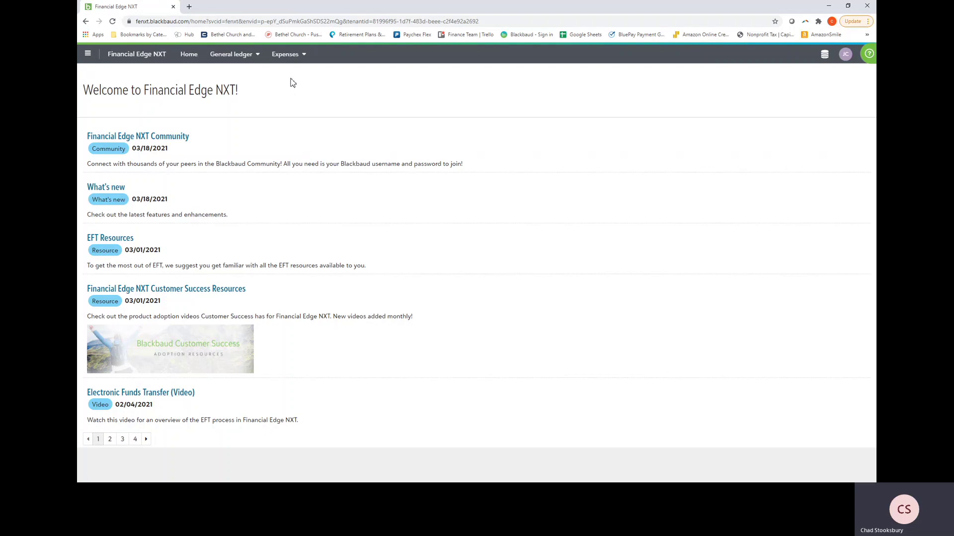
{"action": "left_click", "coordinate": [292, 55]}
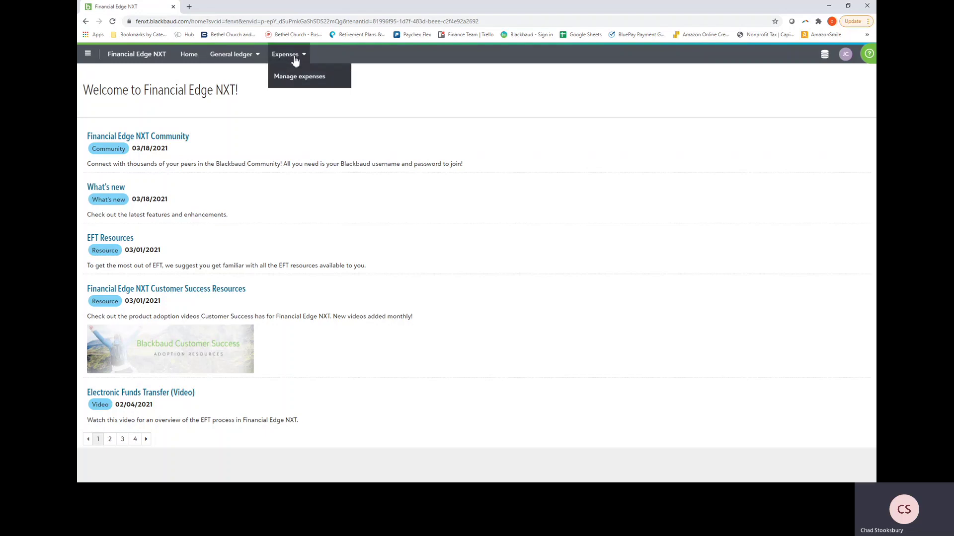
{"action": "left_click", "coordinate": [298, 77]}
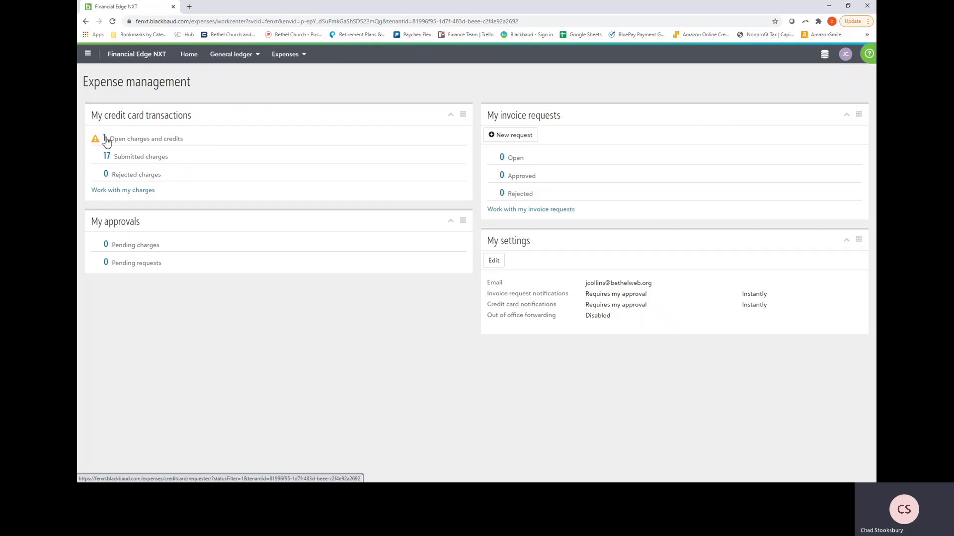
Open the $383.47 MENARDS SCHERERVILLE IN charge and scroll through its expense form.
{"action": "left_click", "coordinate": [106, 141]}
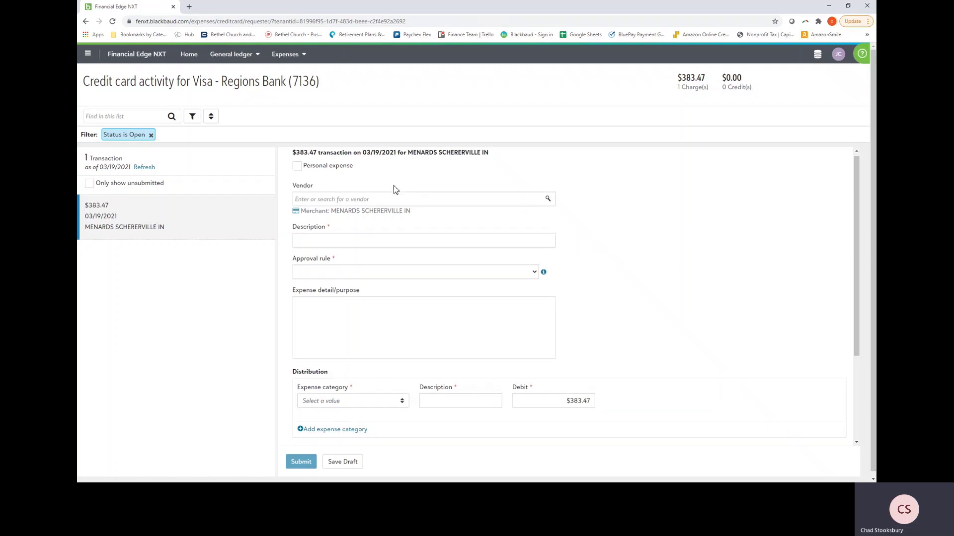
{"action": "scroll", "coordinate": [393, 195], "scroll_direction": "down", "scroll_amount": 3}
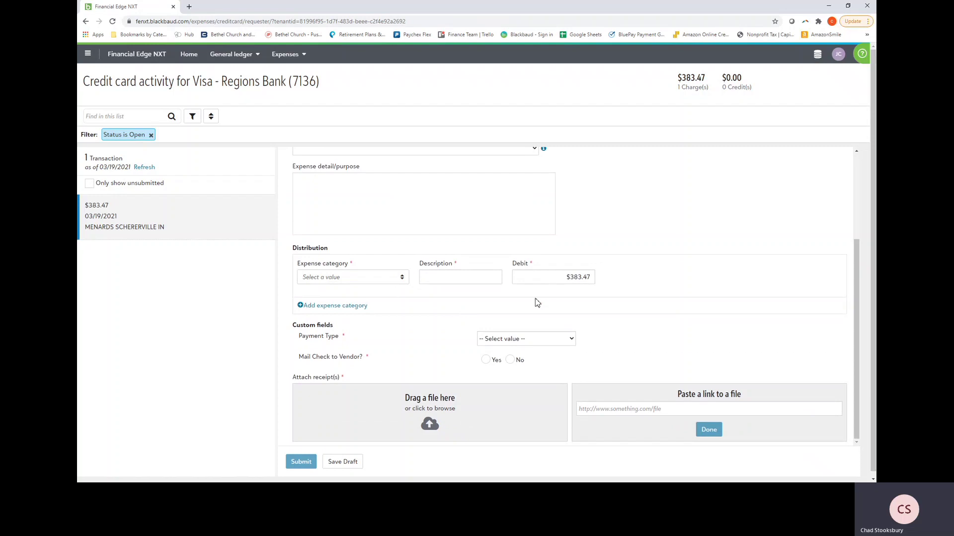
{"action": "scroll", "coordinate": [506, 258], "scroll_direction": "up", "scroll_amount": 3}
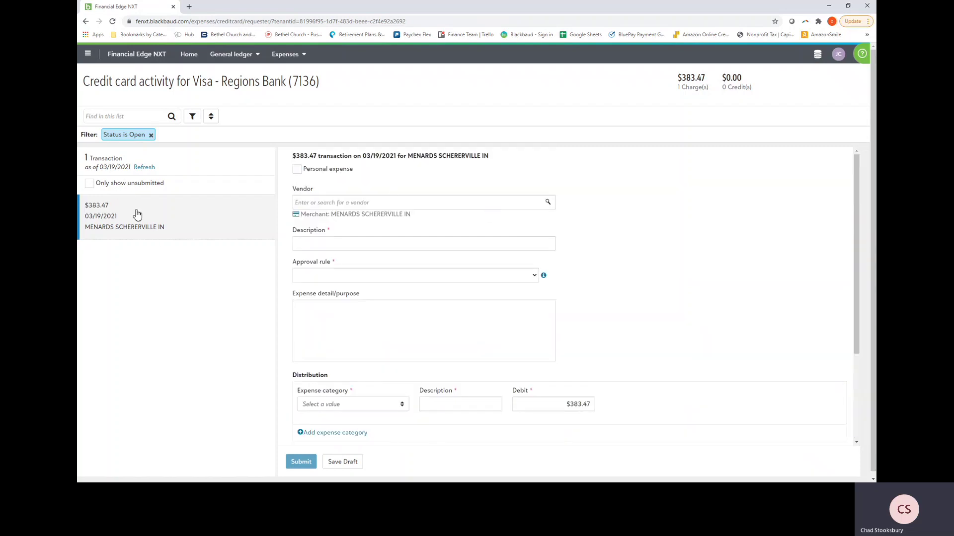
{"action": "left_click", "coordinate": [290, 58]}
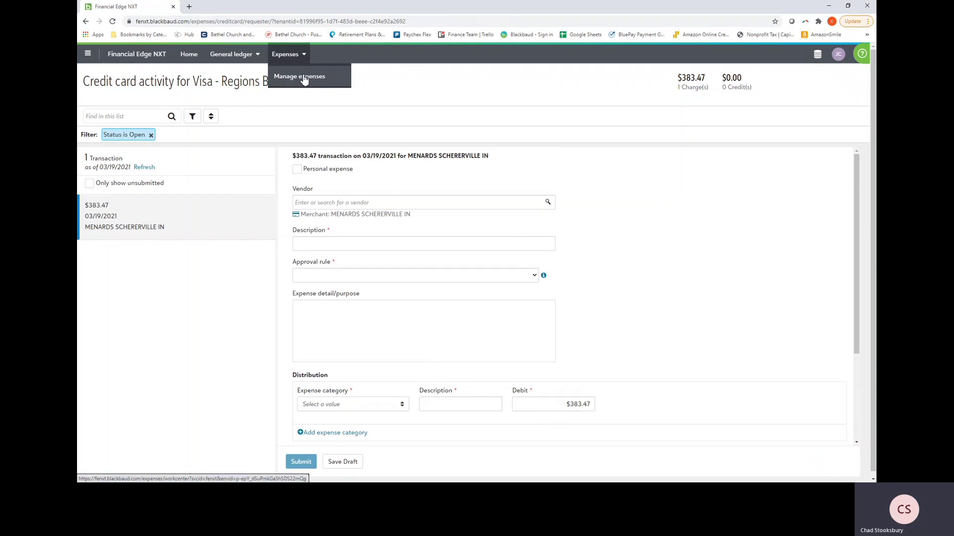
Return to the Expense management overview through Expenses > Manage expenses.
{"action": "left_click", "coordinate": [304, 77]}
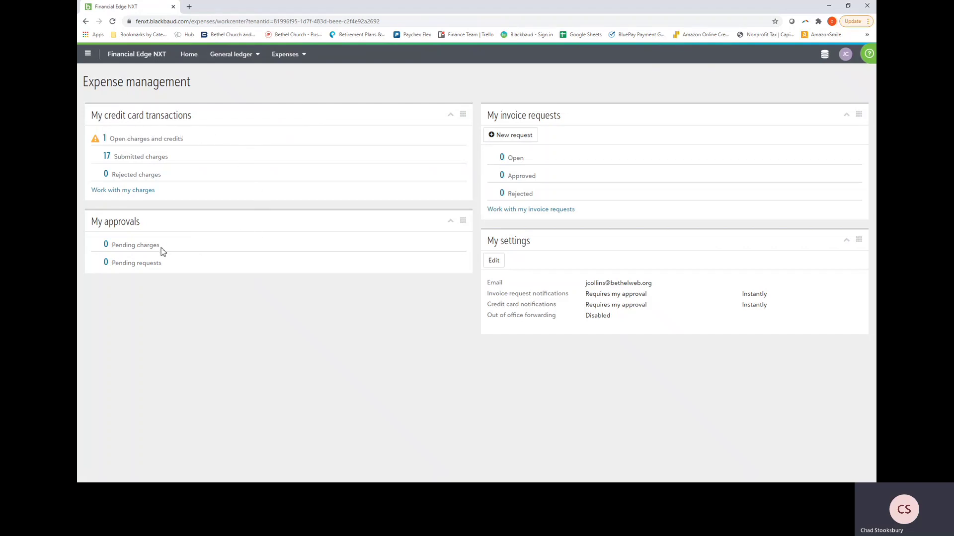
View the 0 credit card charges pending my approval, then the 0 pending invoice requests.
{"action": "left_click", "coordinate": [106, 246]}
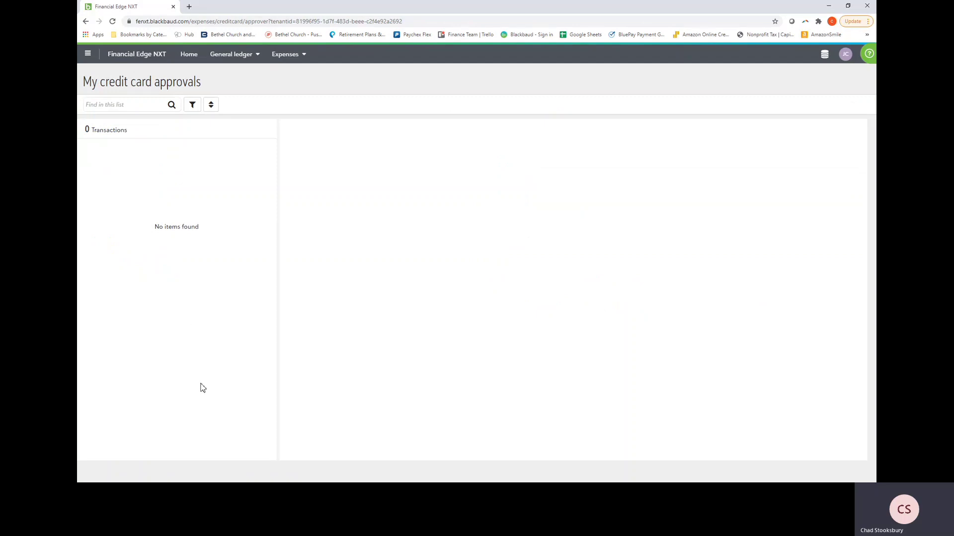
{"action": "left_click", "coordinate": [292, 55]}
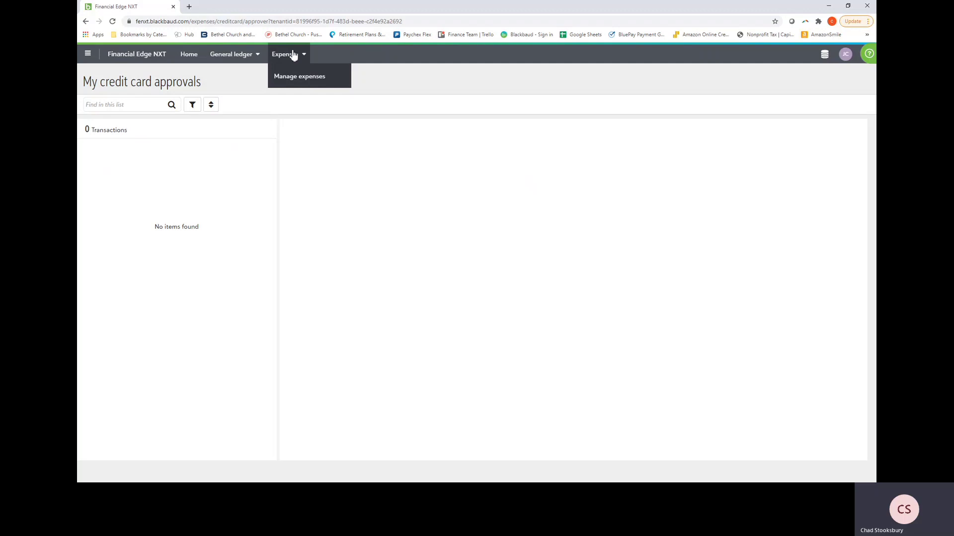
{"action": "left_click", "coordinate": [292, 78]}
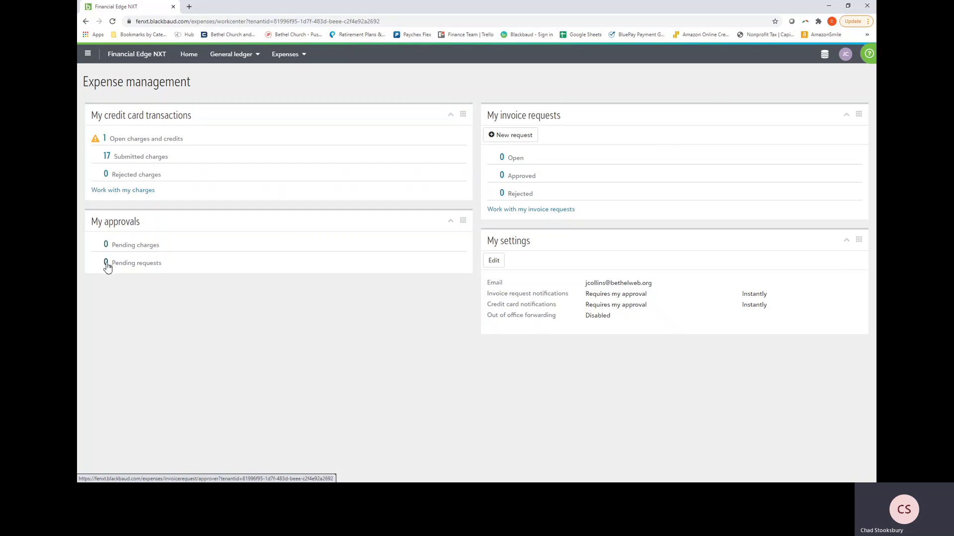
{"action": "left_click", "coordinate": [106, 263]}
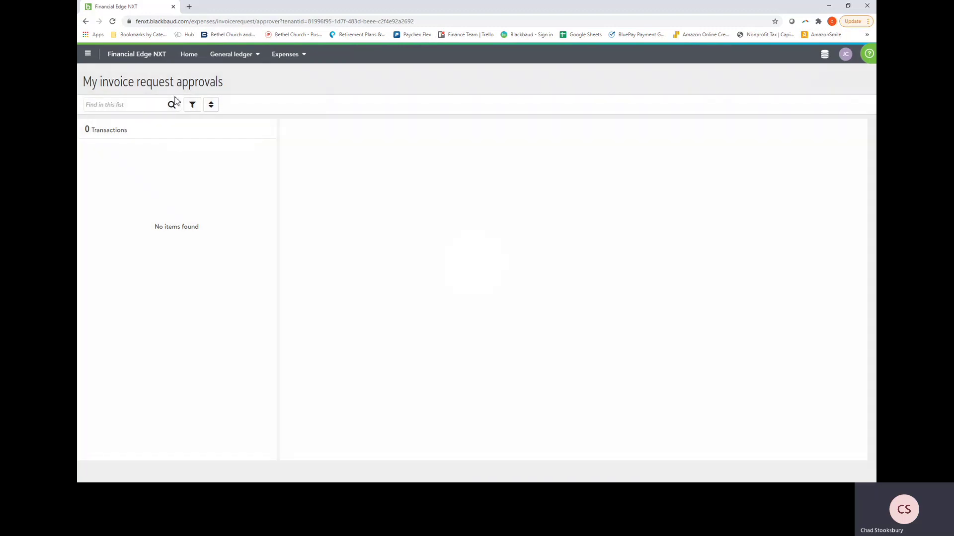
{"action": "left_click", "coordinate": [297, 58]}
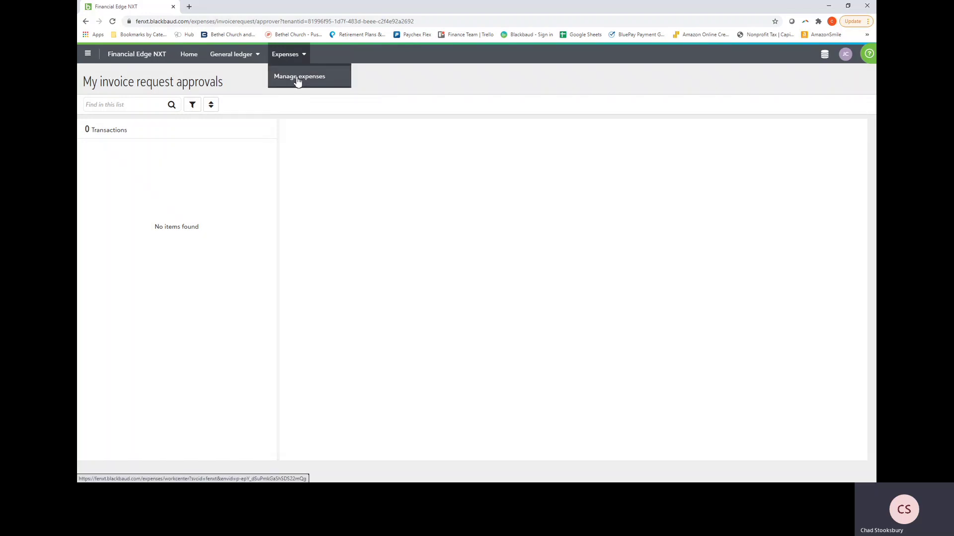
Go back to Expense management, showing 0 open, approved and rejected invoice requests.
{"action": "left_click", "coordinate": [297, 79]}
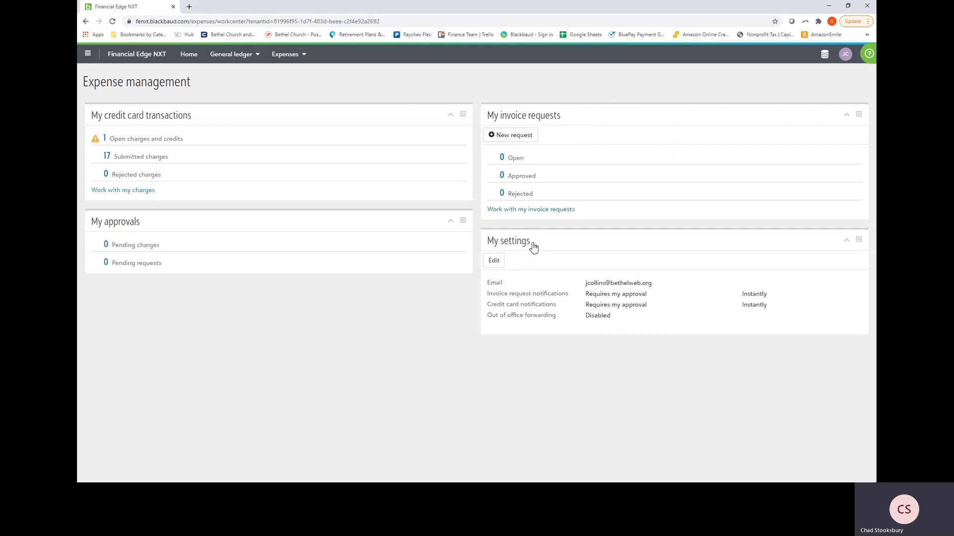
Set 'Credit card charge needs my approval' and 'Invoice request needs my approval' frequency to Instantly.
{"action": "left_click", "coordinate": [495, 260]}
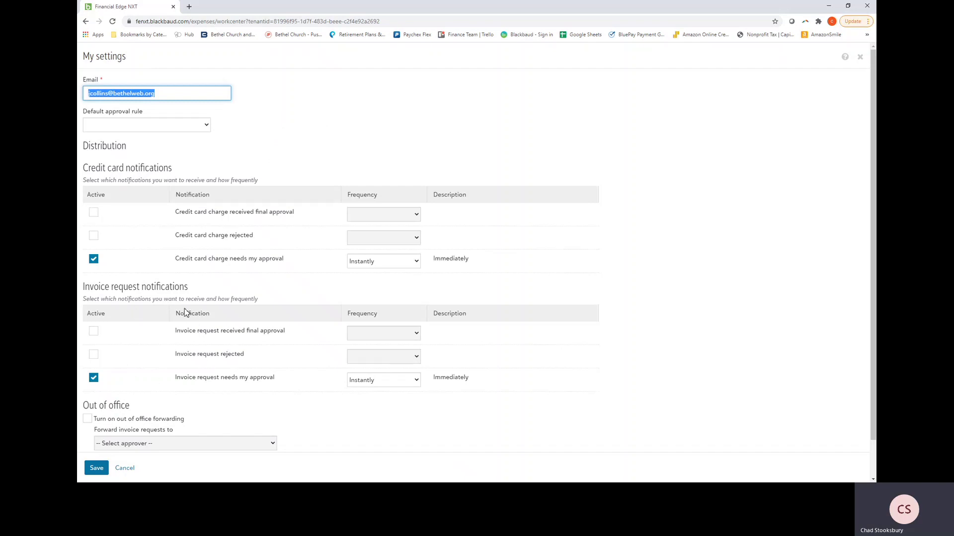
{"action": "left_click", "coordinate": [365, 267]}
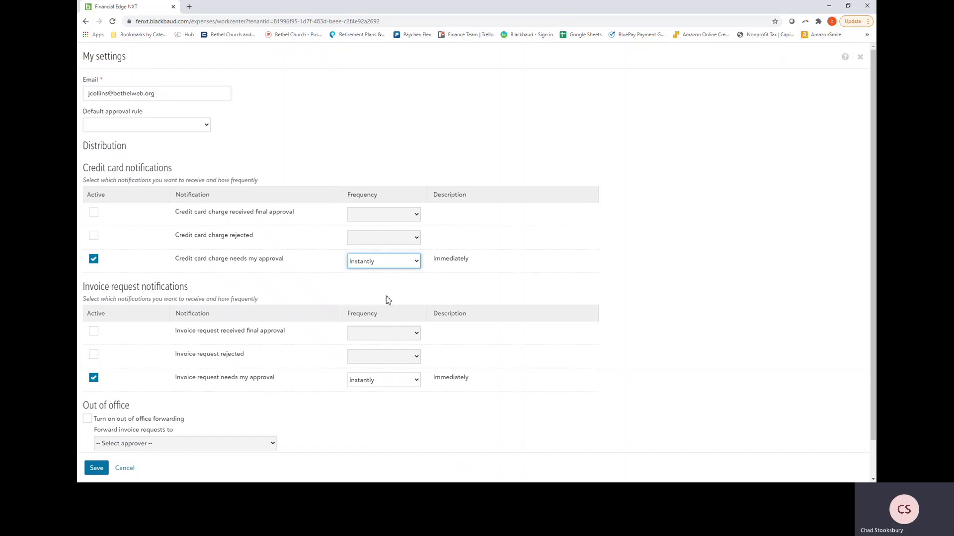
{"action": "left_click", "coordinate": [430, 294]}
{"action": "scroll", "coordinate": [297, 268], "scroll_direction": "down", "scroll_amount": 1}
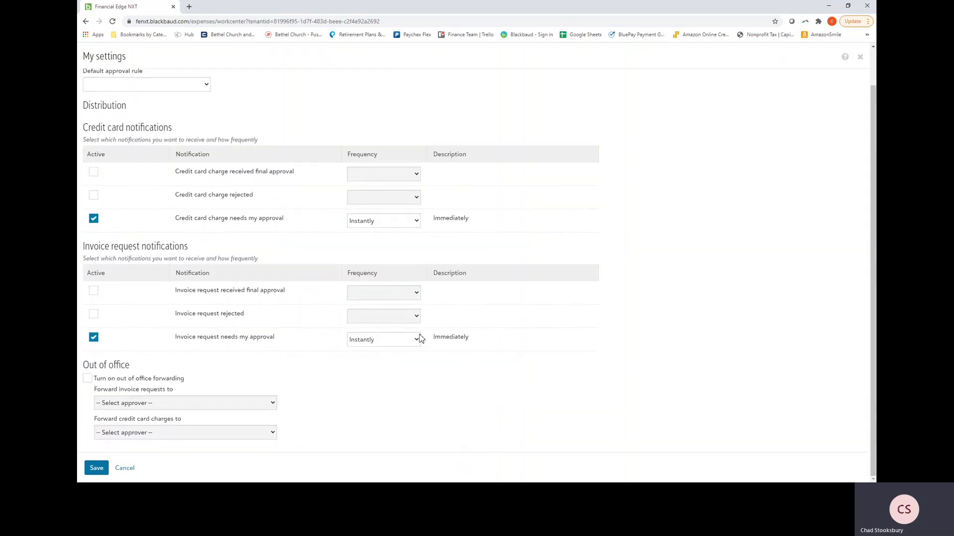
{"action": "left_click", "coordinate": [392, 339]}
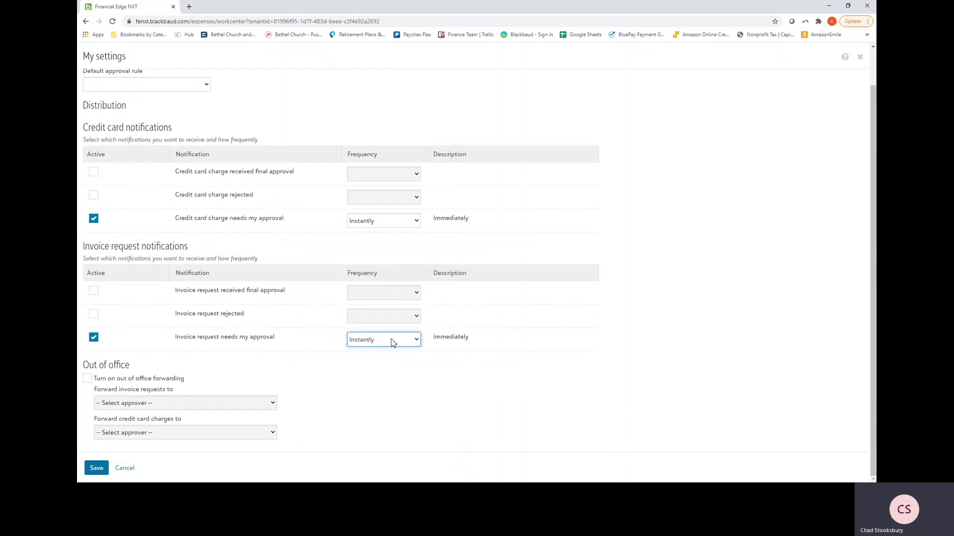
Leave out of office forwarding unticked with no forwarding approver, and save the settings.
{"action": "left_click", "coordinate": [87, 380]}
{"action": "left_click", "coordinate": [142, 408]}
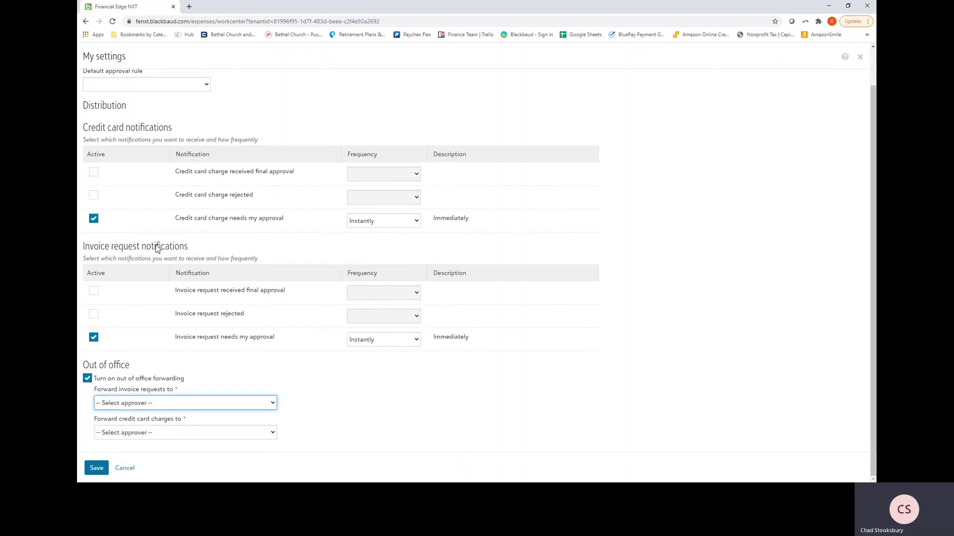
{"action": "left_click", "coordinate": [367, 396]}
{"action": "left_click", "coordinate": [87, 379]}
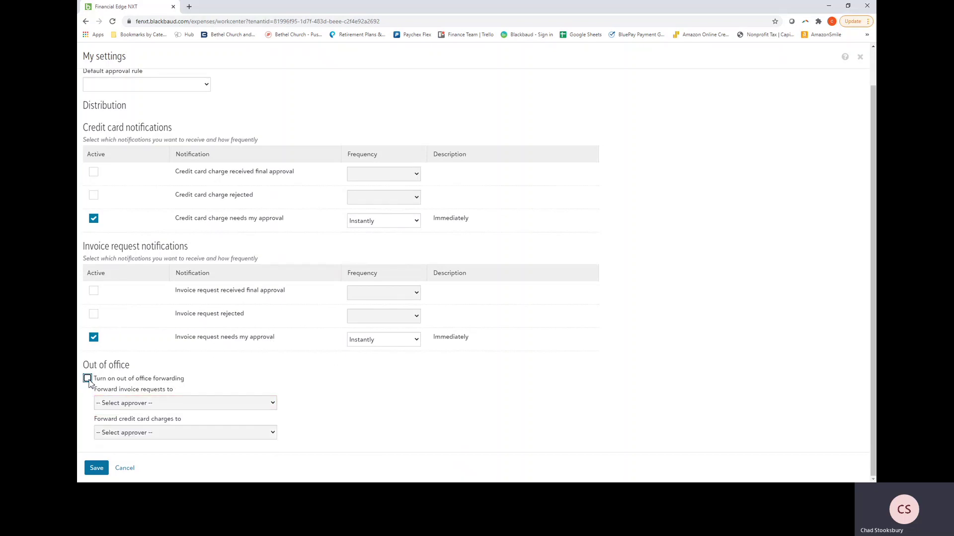
{"action": "left_click", "coordinate": [105, 470]}
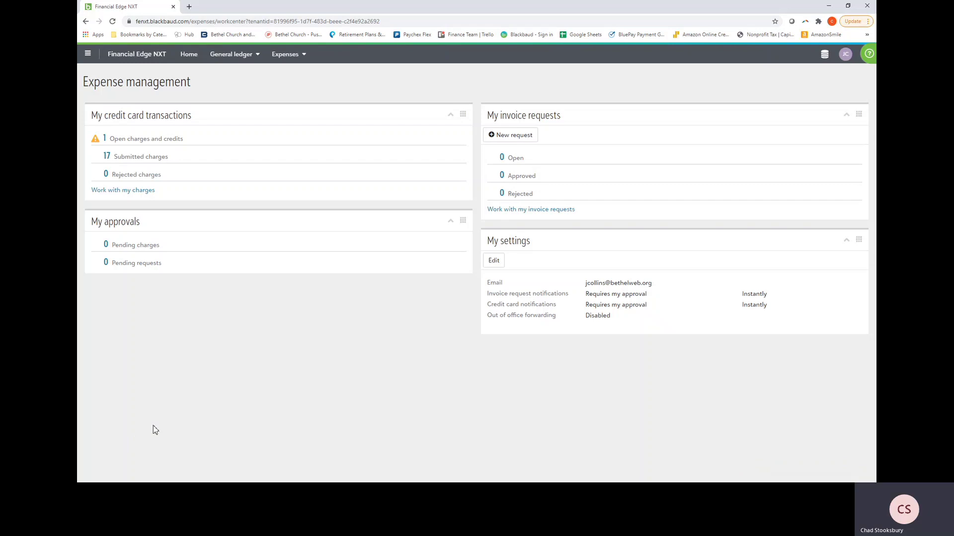
Open General ledger > Accounts to list the 42 account records.
{"action": "left_click", "coordinate": [240, 57]}
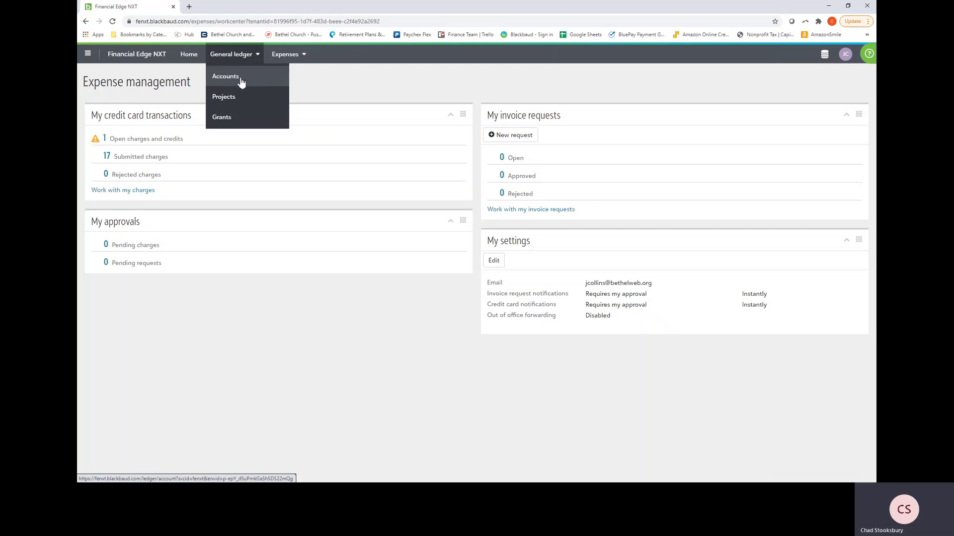
{"action": "left_click", "coordinate": [241, 81]}
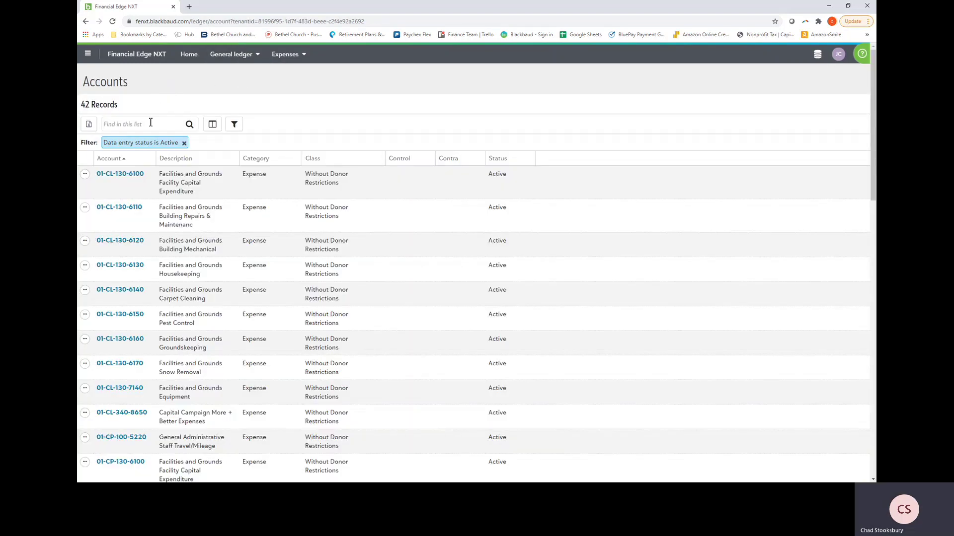
Search the Accounts list for 'pest control' to show the 4 Facilities and Grounds accounts.
{"action": "left_click", "coordinate": [150, 125]}
{"action": "type", "text": "pest co"}
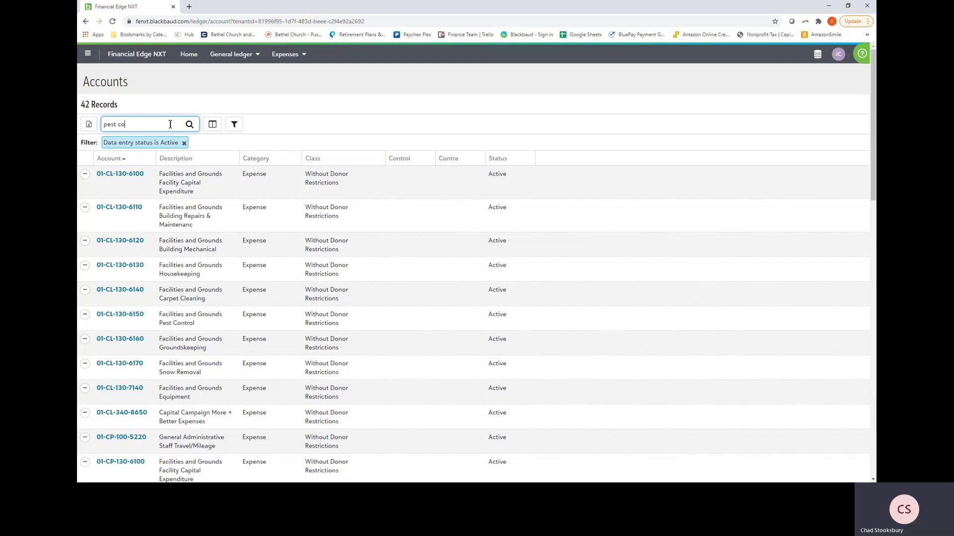
{"action": "type", "text": "ntrol"}
{"action": "key", "text": "Return"}
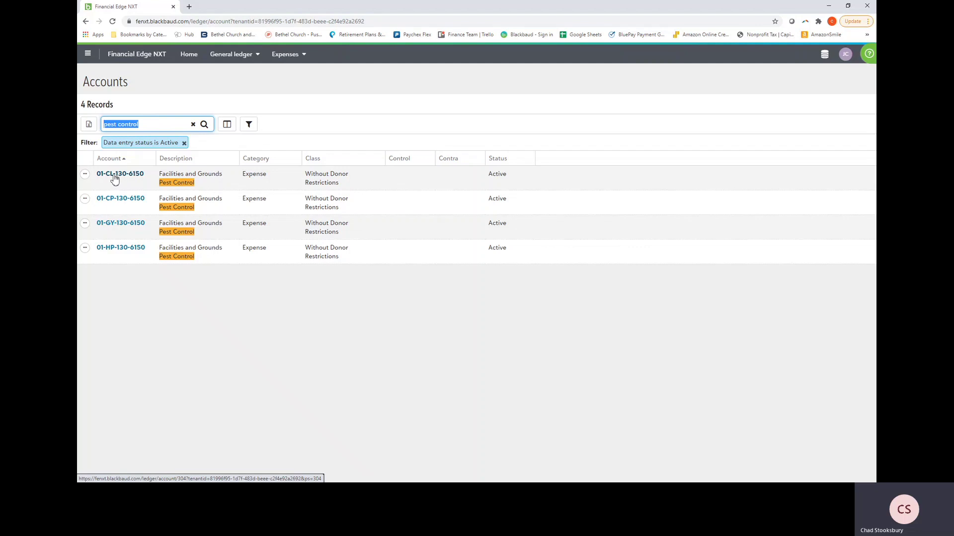
Open the full record of account 01-CL-130-6150, Facilities and Grounds Pest Control, and scroll through it.
{"action": "left_click", "coordinate": [126, 178]}
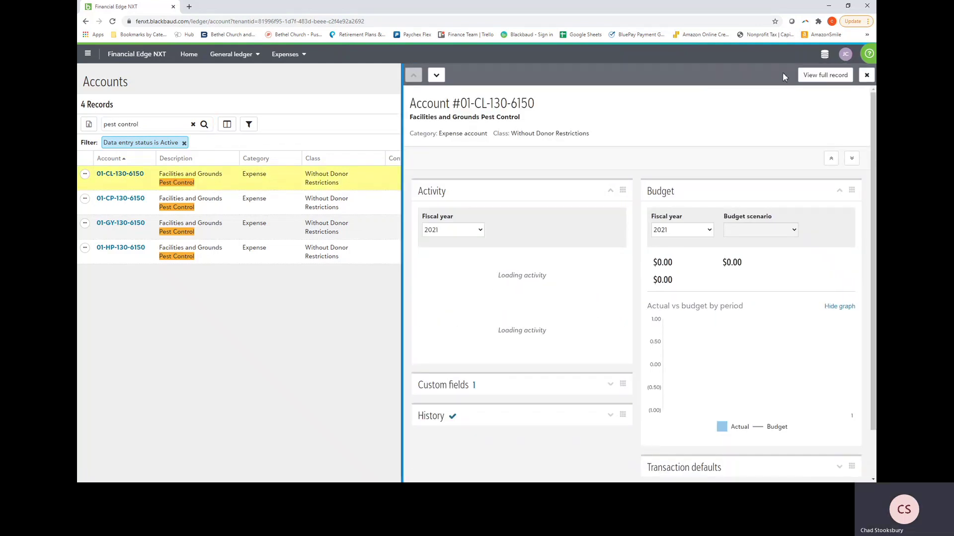
{"action": "left_click", "coordinate": [819, 75]}
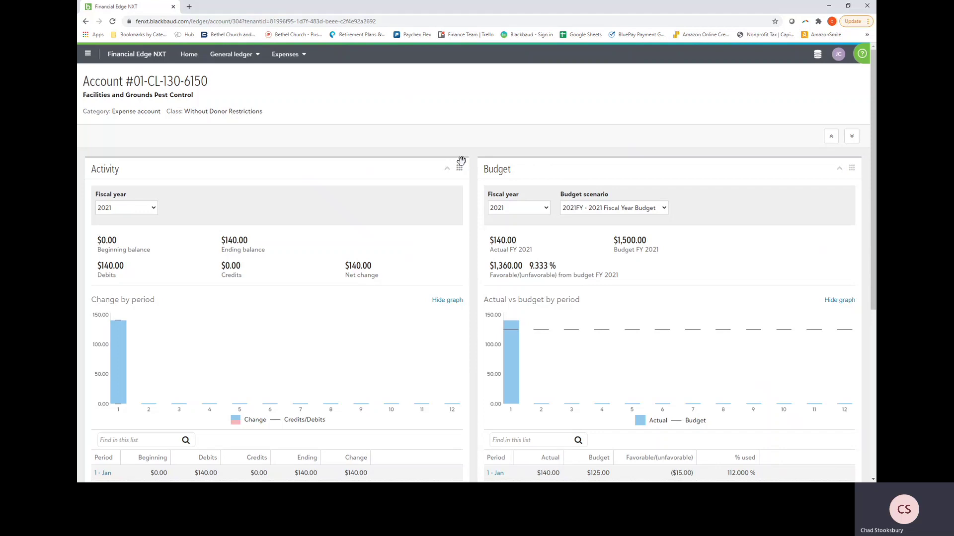
{"action": "scroll", "coordinate": [322, 165], "scroll_direction": "down", "scroll_amount": 1}
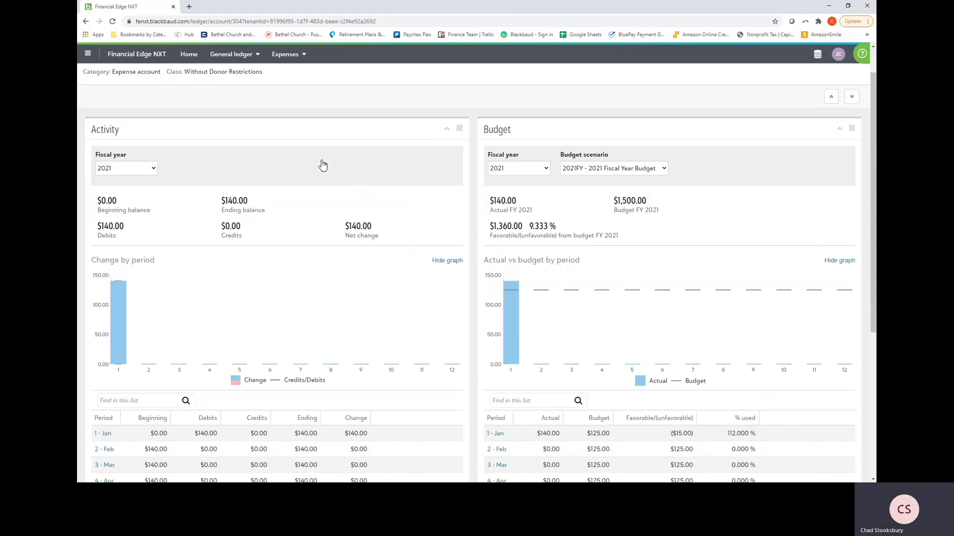
{"action": "scroll", "coordinate": [321, 164], "scroll_direction": "down", "scroll_amount": 3}
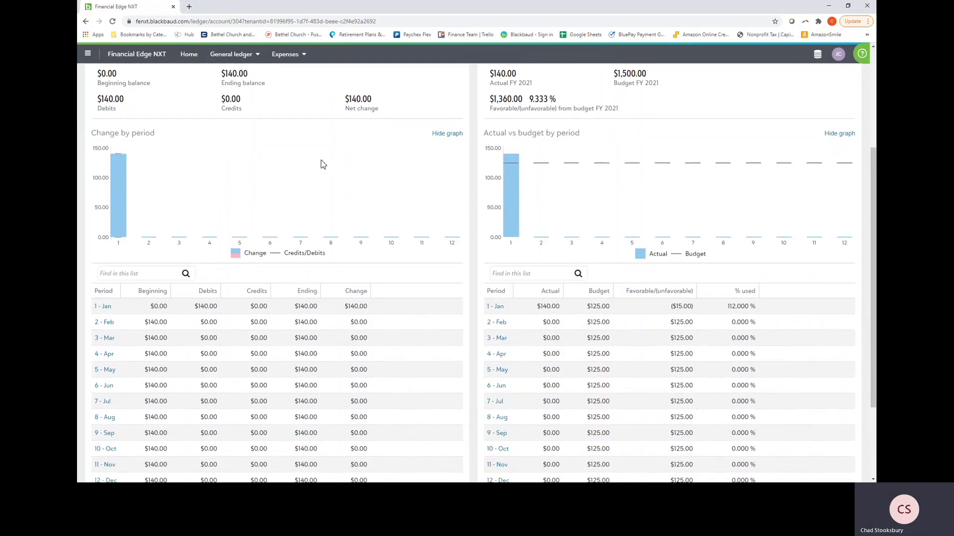
{"action": "scroll", "coordinate": [322, 164], "scroll_direction": "up", "scroll_amount": 3}
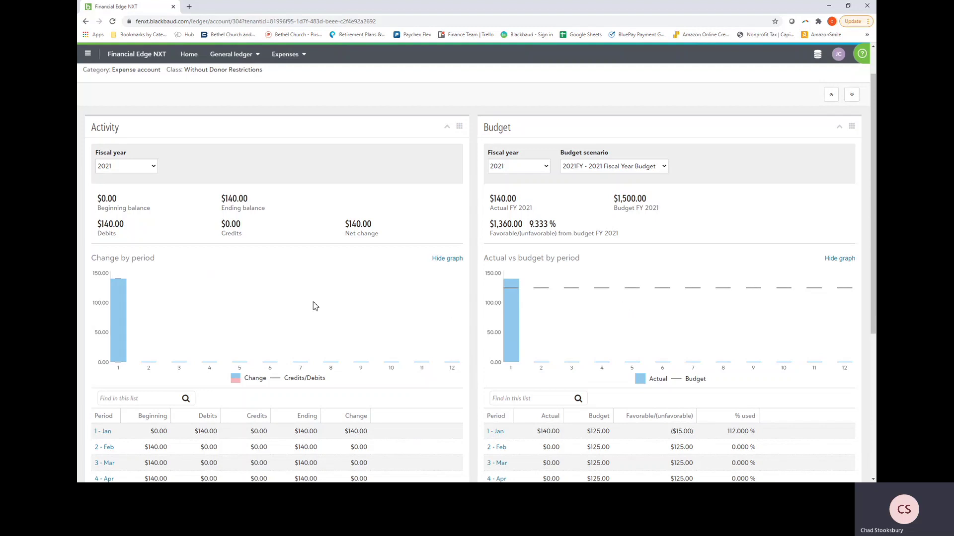
{"action": "scroll", "coordinate": [313, 302], "scroll_direction": "down", "scroll_amount": 2}
{"action": "scroll", "coordinate": [314, 296], "scroll_direction": "up", "scroll_amount": 3}
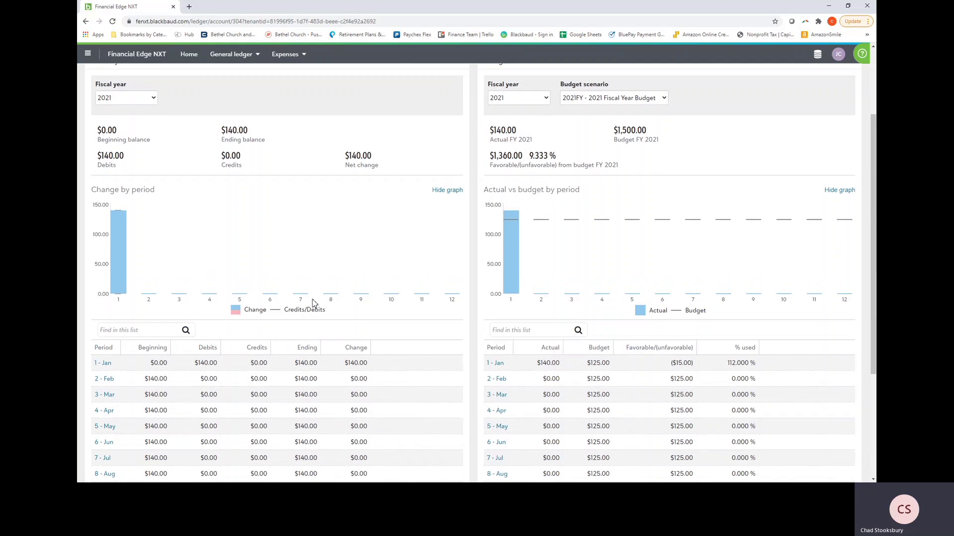
{"action": "scroll", "coordinate": [343, 283], "scroll_direction": "down", "scroll_amount": 3}
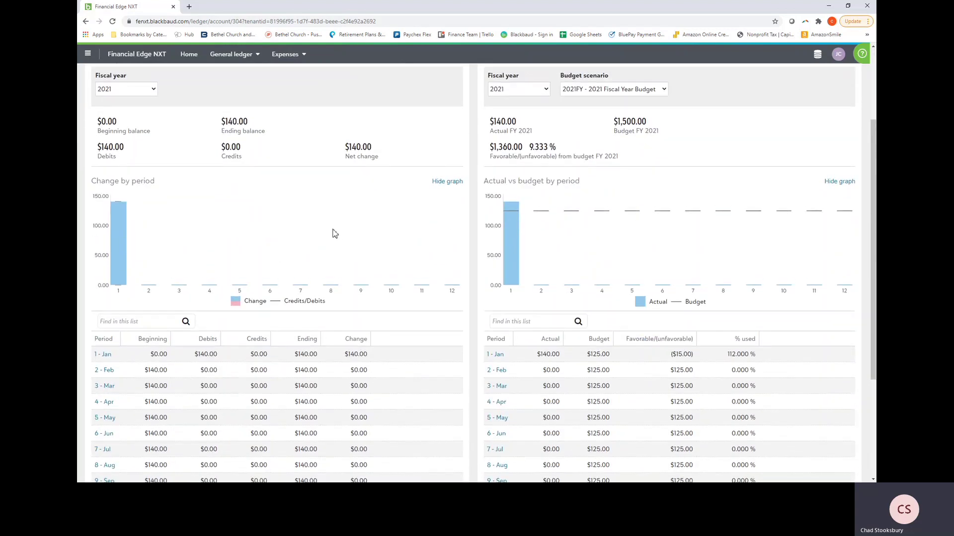
{"action": "scroll", "coordinate": [332, 213], "scroll_direction": "up", "scroll_amount": 3}
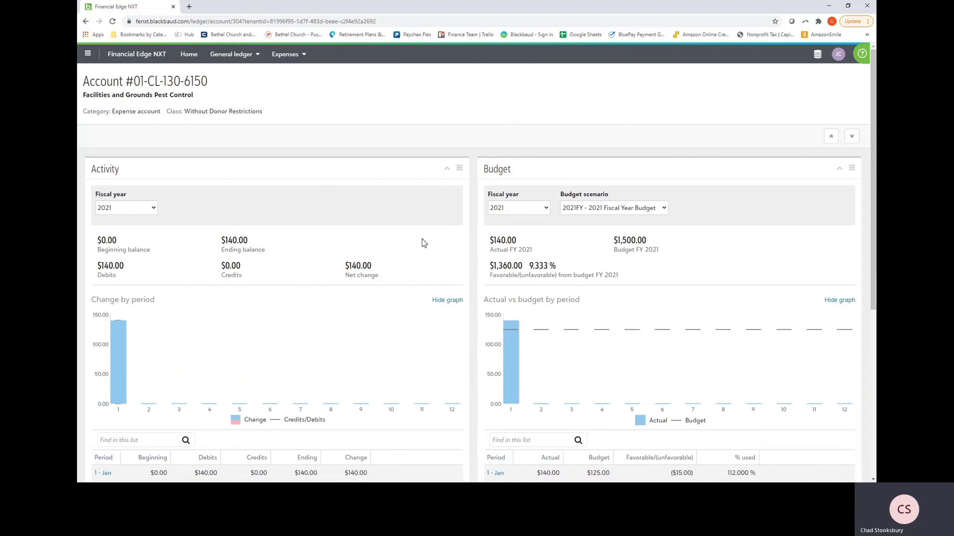
{"action": "scroll", "coordinate": [422, 241], "scroll_direction": "down", "scroll_amount": 3}
{"action": "scroll", "coordinate": [454, 233], "scroll_direction": "up", "scroll_amount": 1}
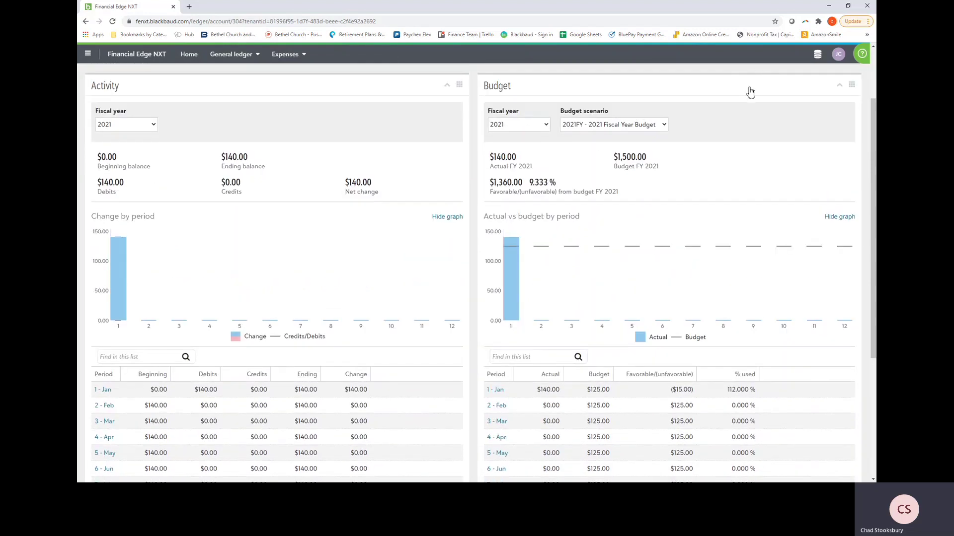
Collapse and re-expand the Budget tile, showing $140.00 spent of the $1,500.00 FY 2021 budget.
{"action": "left_click", "coordinate": [749, 89]}
{"action": "left_click", "coordinate": [750, 89]}
{"action": "left_click", "coordinate": [749, 89]}
{"action": "left_click", "coordinate": [750, 92]}
{"action": "left_click", "coordinate": [231, 60]}
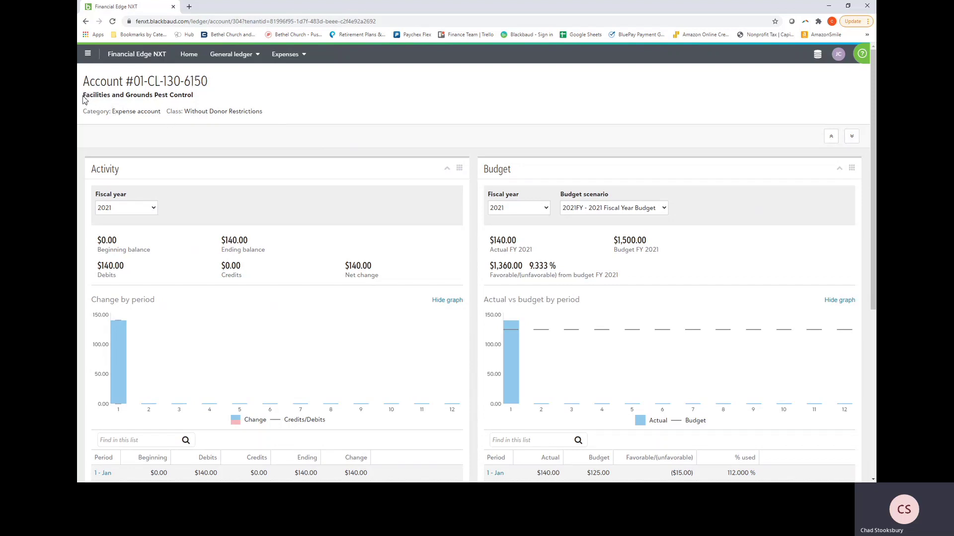
{"action": "left_click_drag", "start_coordinate": [86, 95], "coordinate": [194, 102]}
{"action": "left_click", "coordinate": [183, 109]}
Go from General ledger Accounts to Projects and clear the 'building use' search to show all 35 projects.
{"action": "left_click", "coordinate": [236, 60]}
{"action": "left_click", "coordinate": [251, 76]}
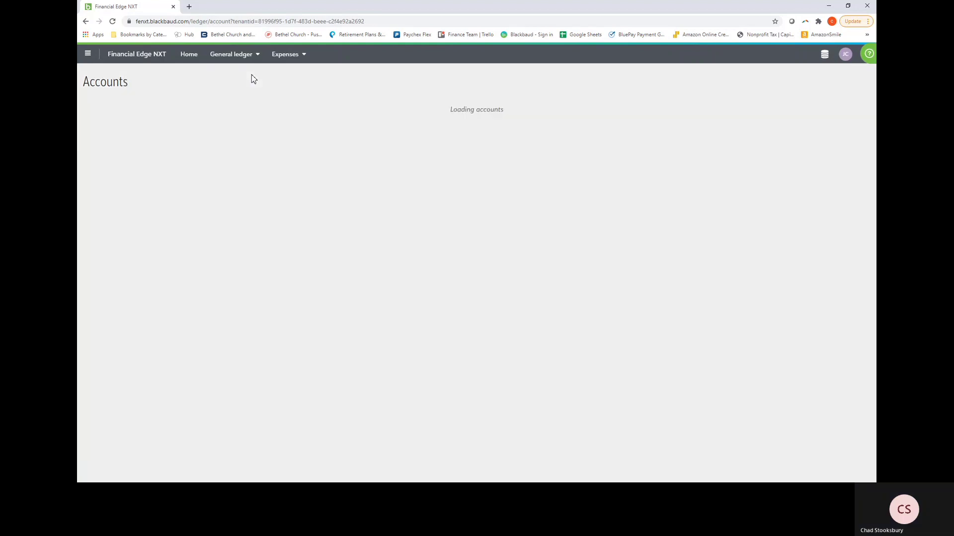
{"action": "left_click", "coordinate": [252, 60]}
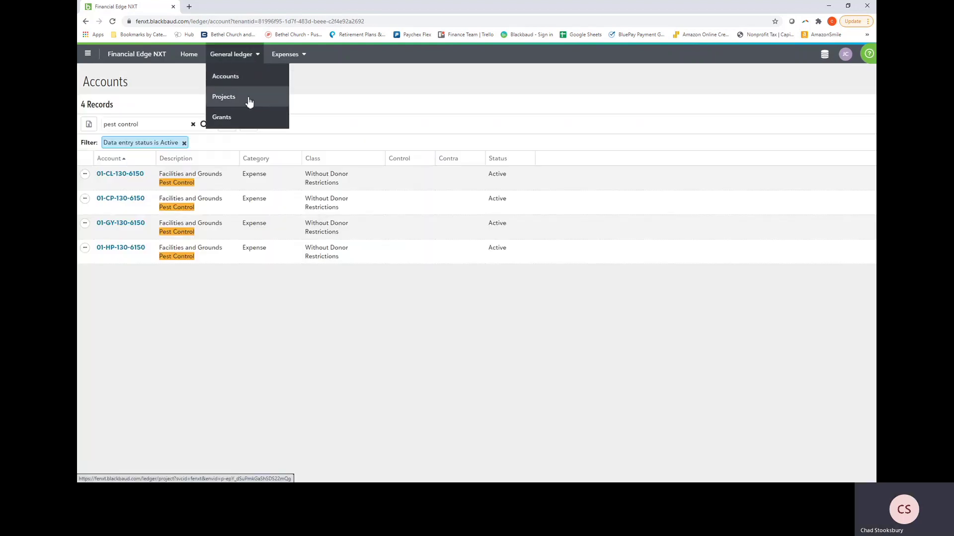
{"action": "left_click", "coordinate": [250, 101]}
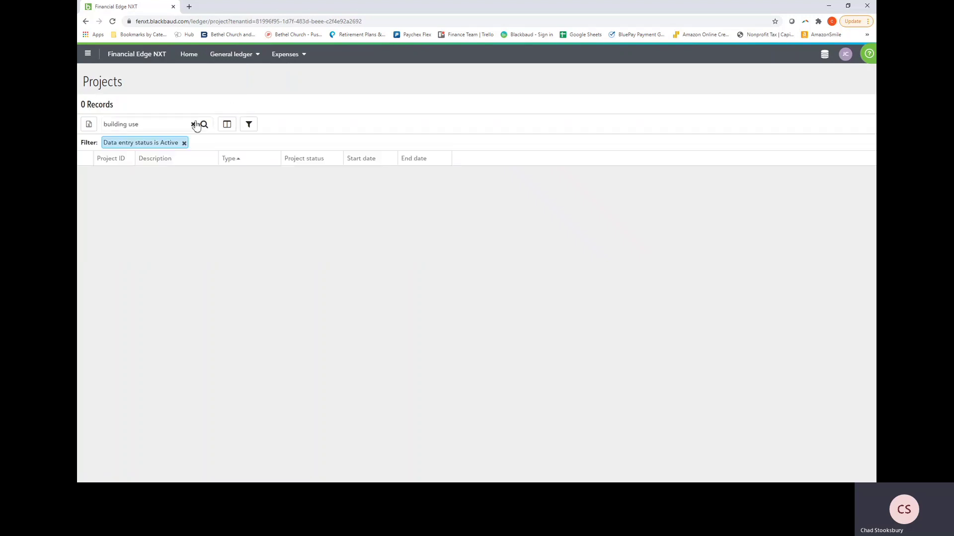
{"action": "left_click", "coordinate": [193, 124]}
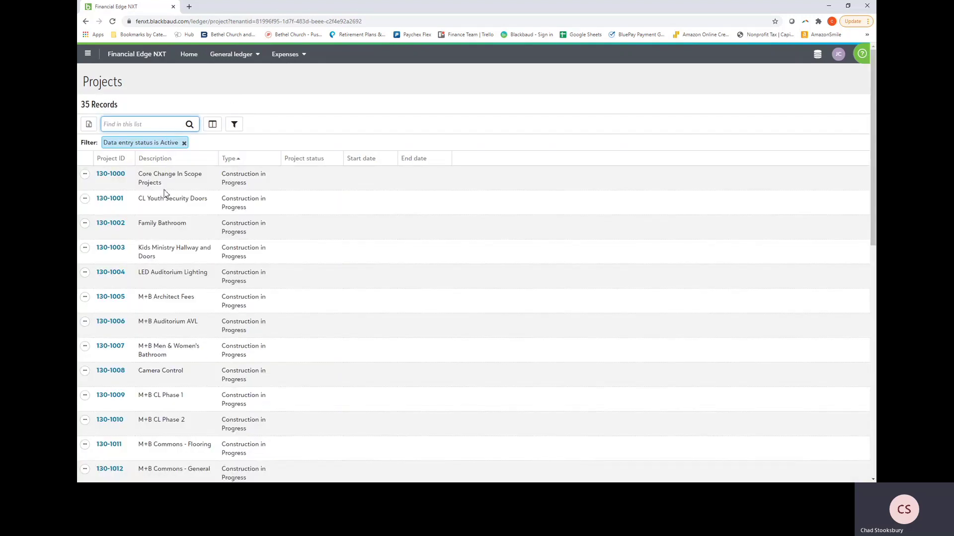
{"action": "scroll", "coordinate": [157, 203], "scroll_direction": "down", "scroll_amount": 8}
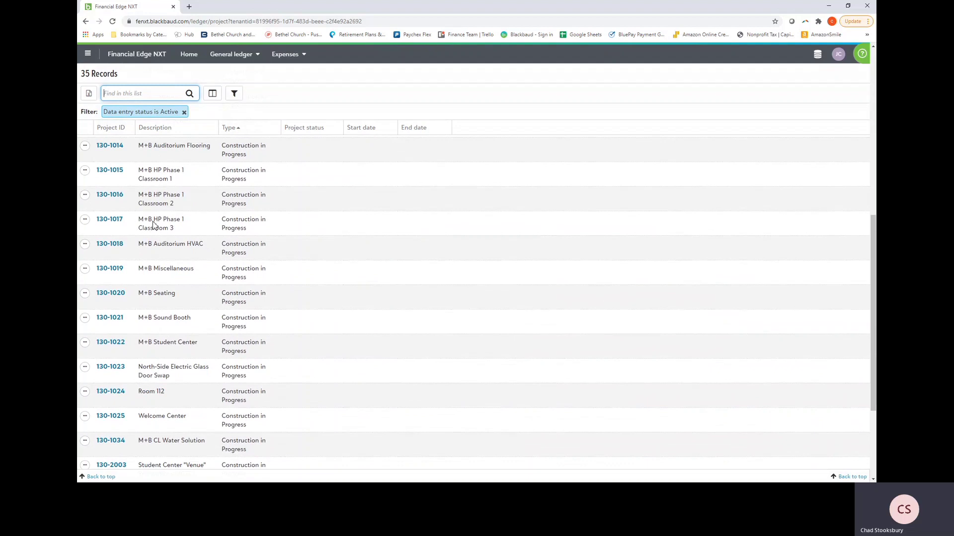
{"action": "scroll", "coordinate": [154, 225], "scroll_direction": "up", "scroll_amount": 8}
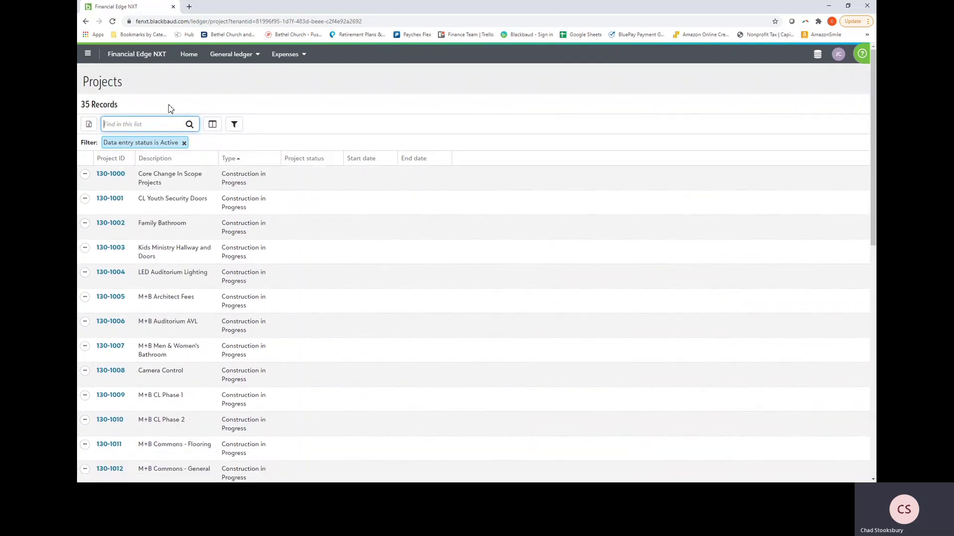
Back in General ledger Accounts, clear 'pest control' to list all 42 accounts, then open the user menu.
{"action": "left_click", "coordinate": [240, 58]}
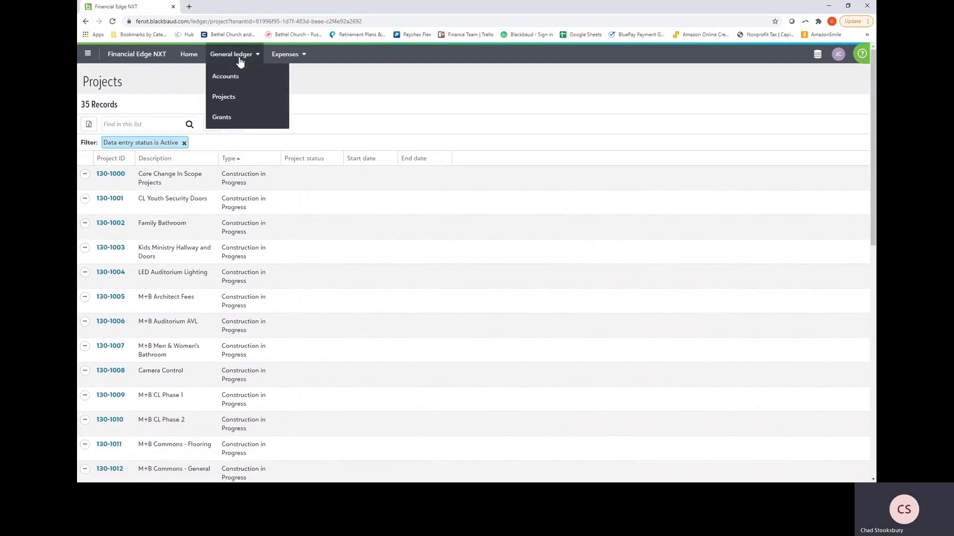
{"action": "left_click", "coordinate": [235, 75]}
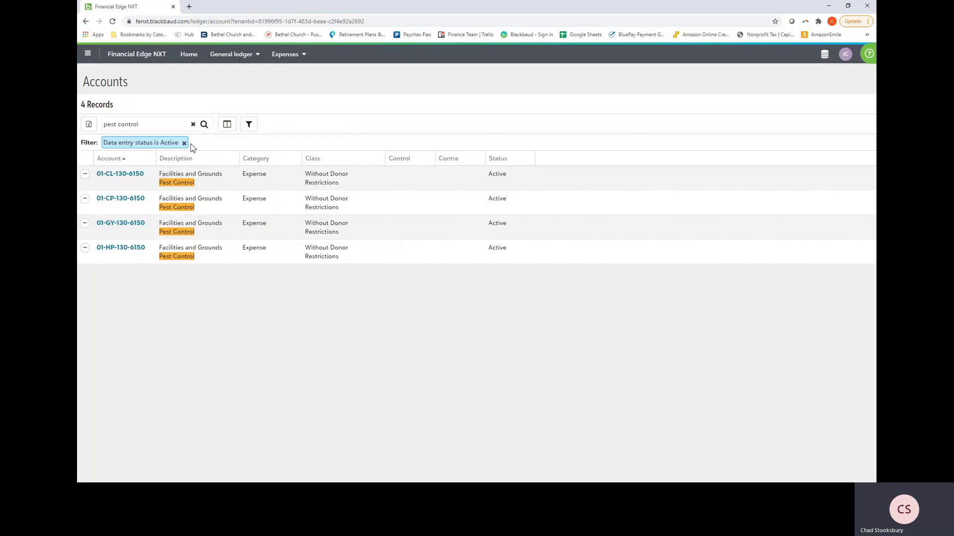
{"action": "left_click", "coordinate": [195, 124]}
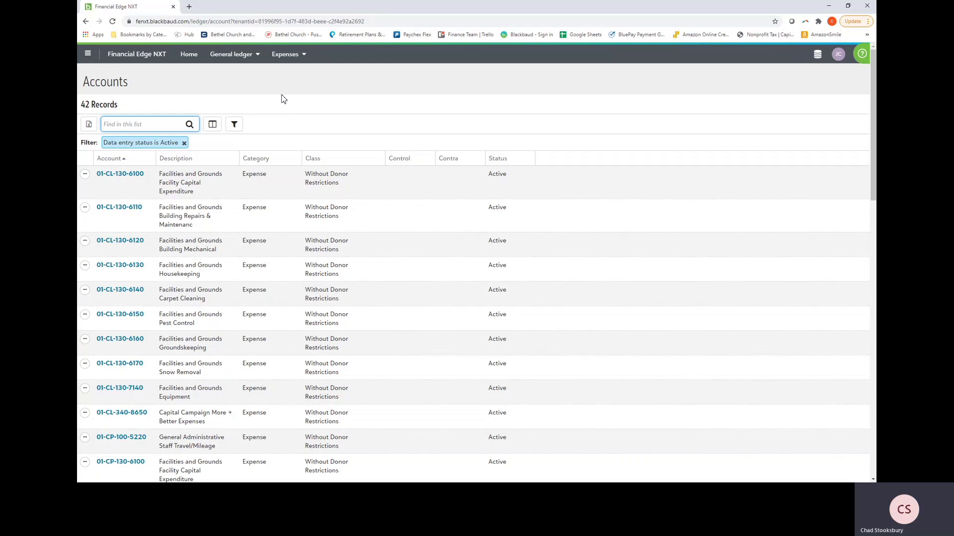
{"action": "left_click", "coordinate": [838, 55]}
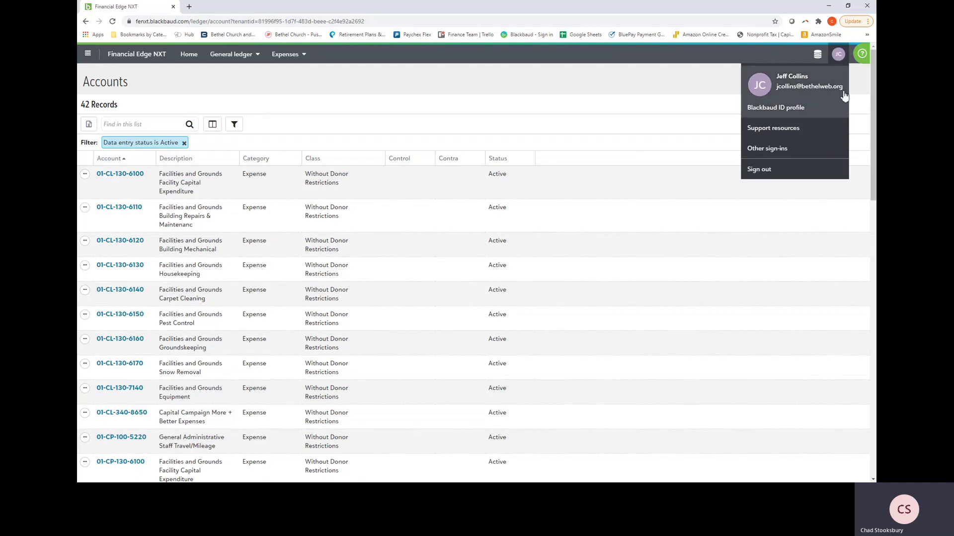